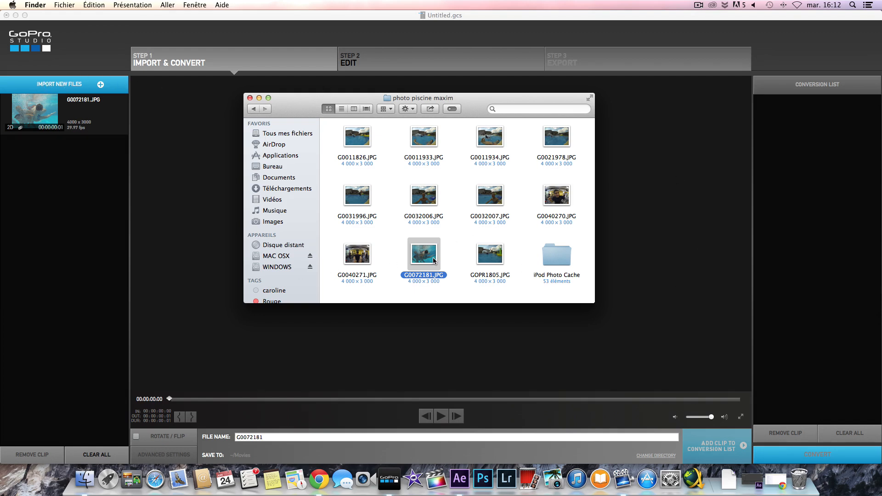
Step: Close the photo folder window and set the imported G0072181.JPG clip's quality to High and frame rate to 5 sec/frame
click(250, 98)
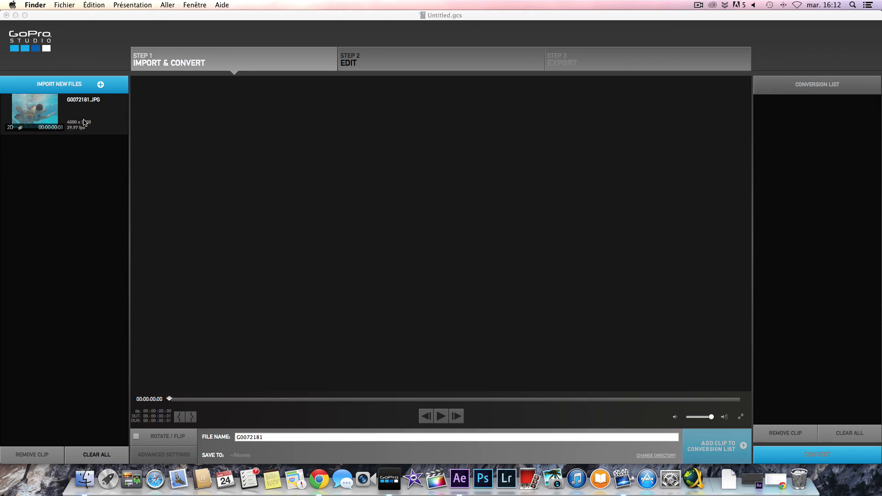
click(79, 158)
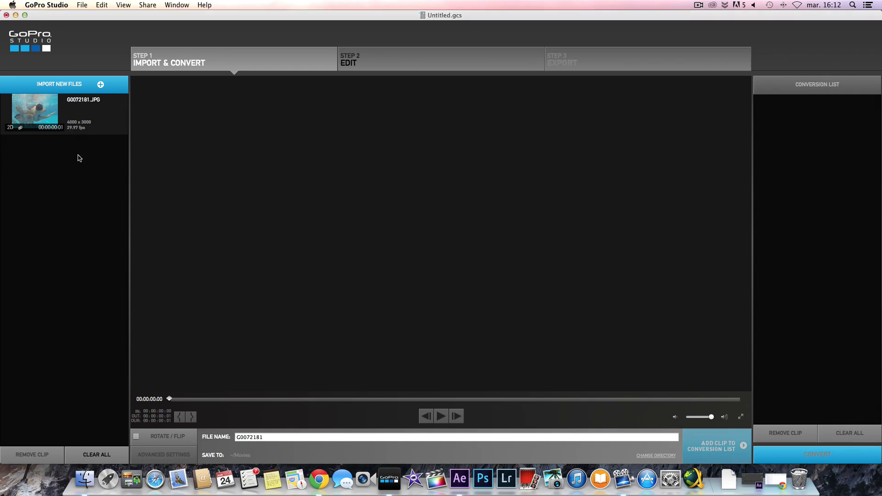
click(76, 114)
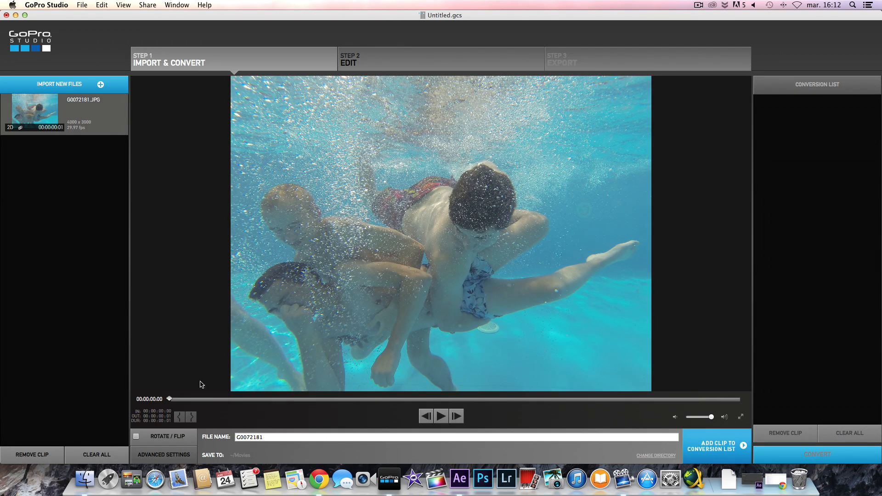
click(164, 455)
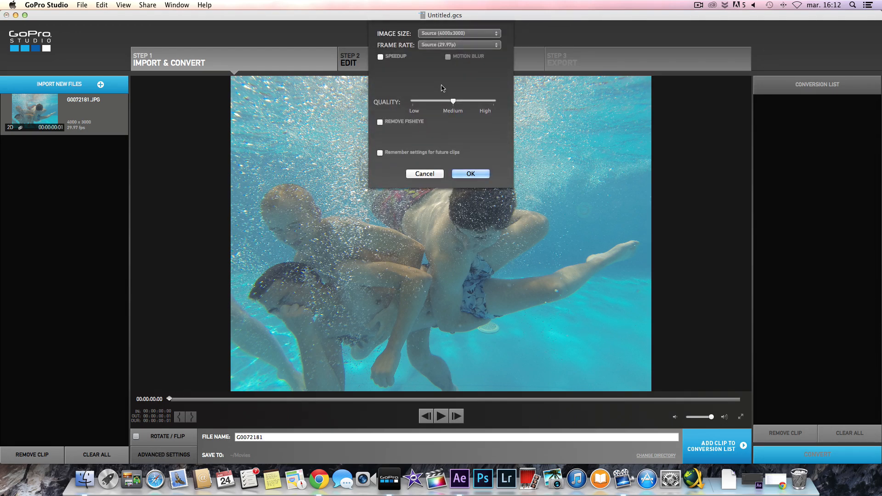
drag(453, 101, 507, 101)
click(465, 46)
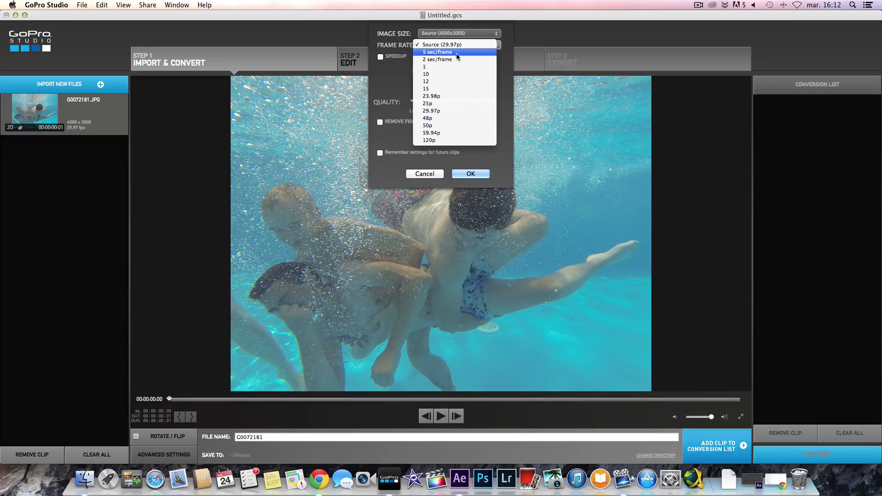
click(455, 52)
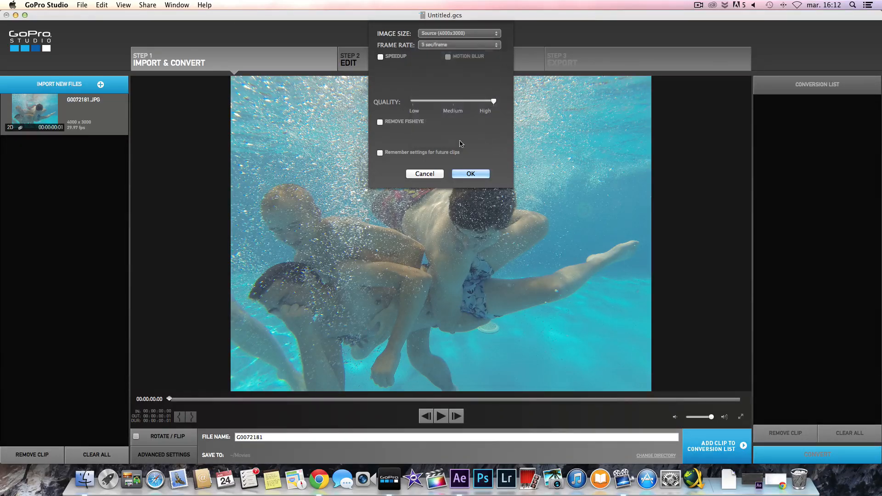
click(470, 173)
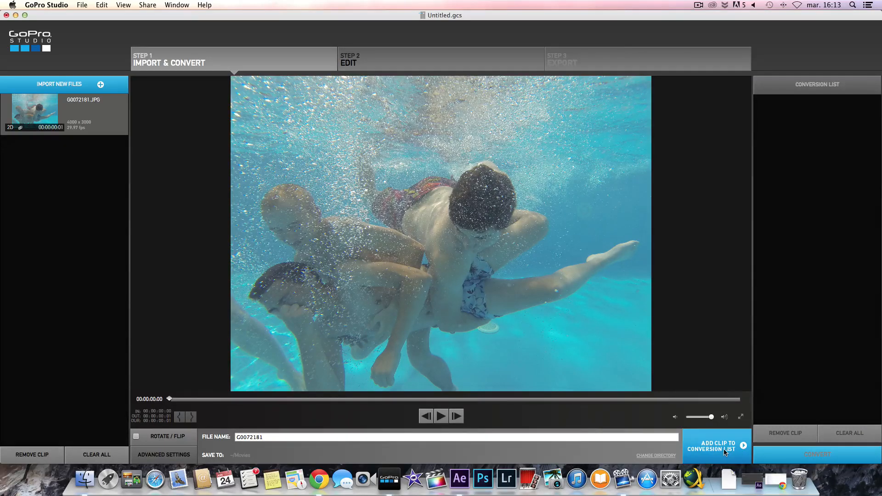
Step: Convert the G0072181 clip through the conversion list and proceed to the editing stage
click(724, 452)
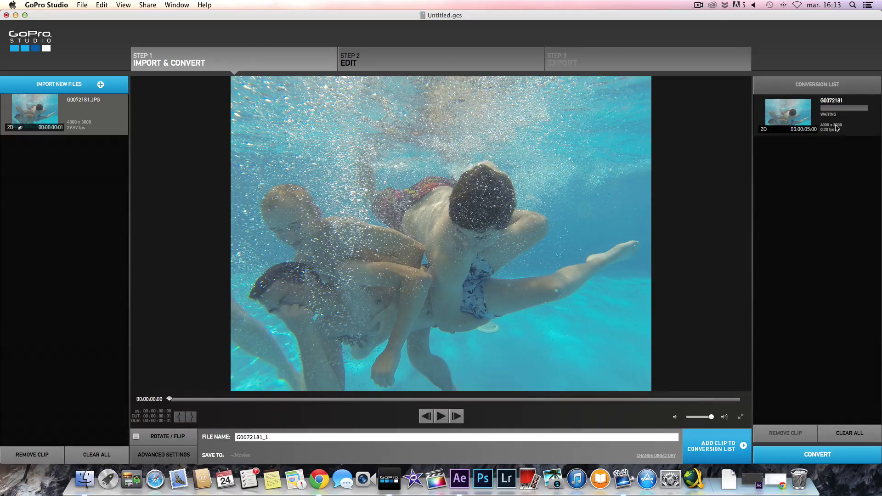
click(830, 452)
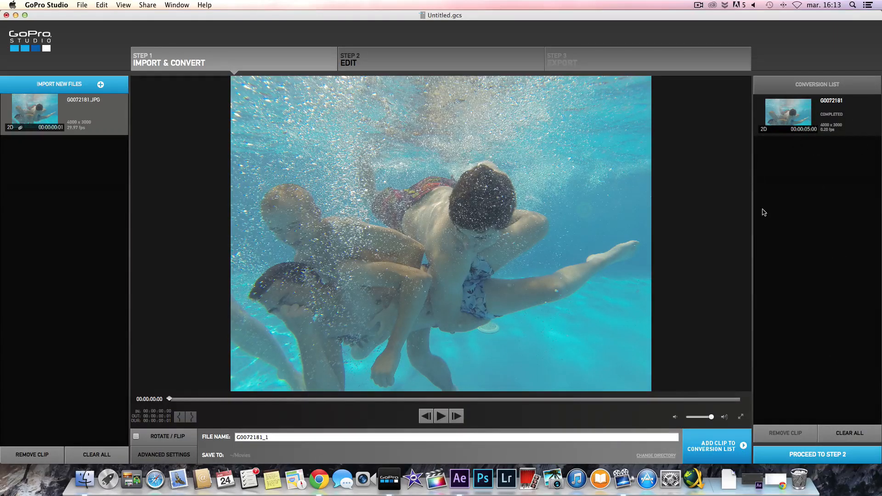
click(817, 456)
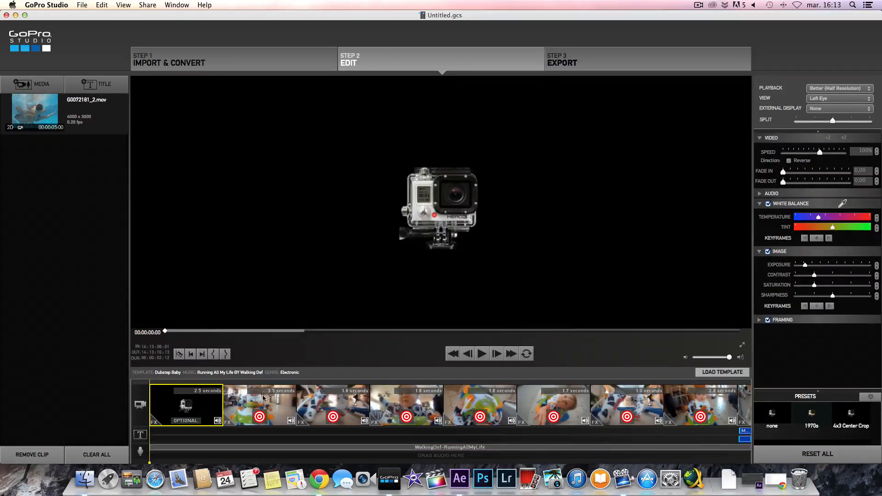
Step: Replace the second clip of the Dubstep Baby template storyboard with G0072181_2.mov
click(272, 403)
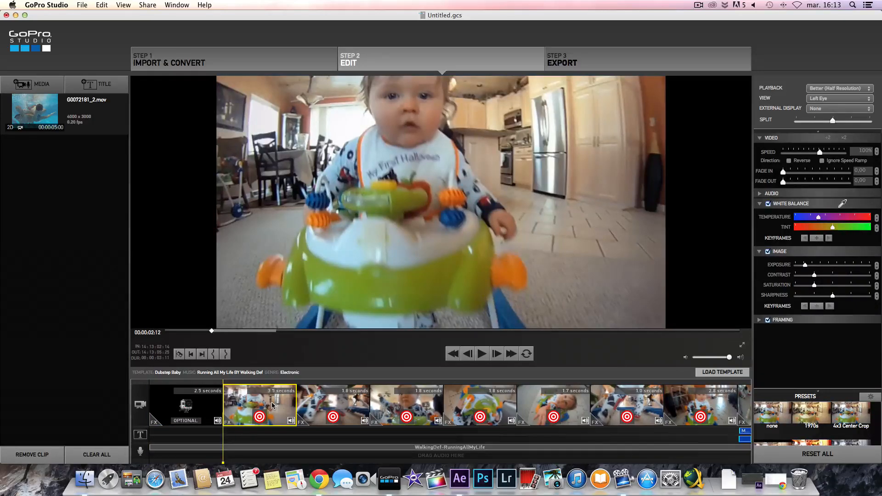
key(Down)
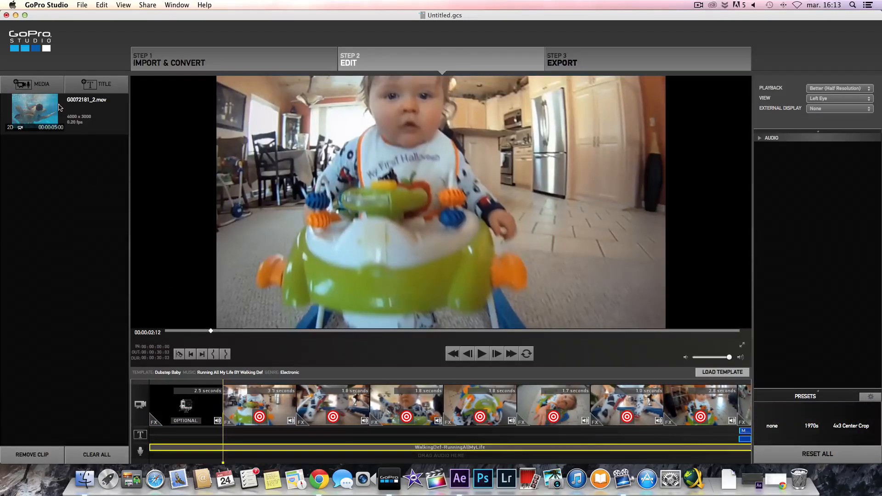
drag(59, 107, 250, 403)
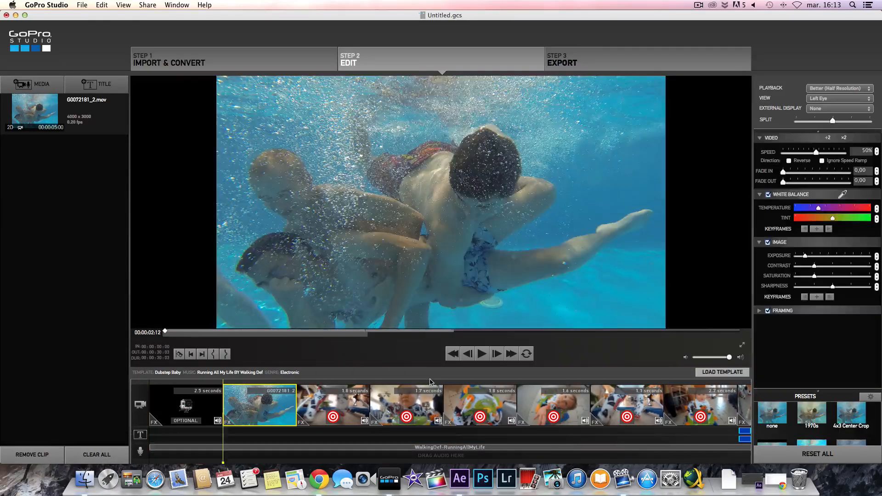
Step: Play the storyboard from the opening camera clip, then play the inserted photo clip to check how long it stays on screen
click(171, 389)
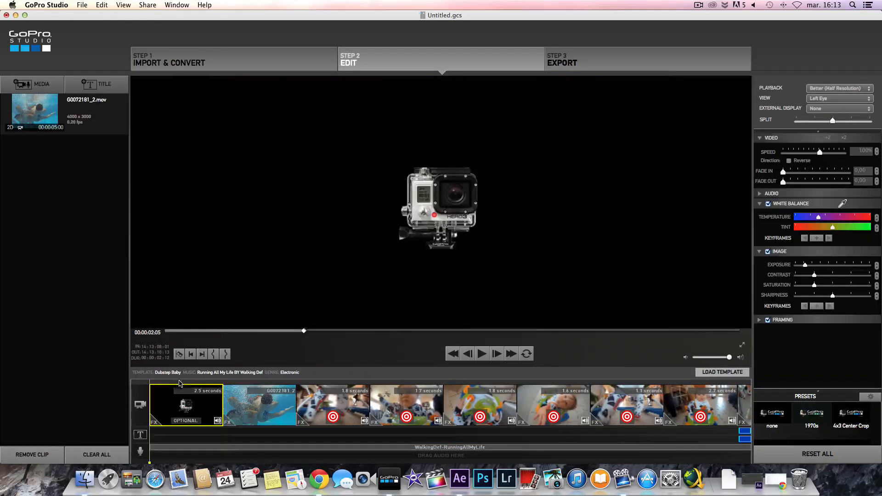
click(483, 355)
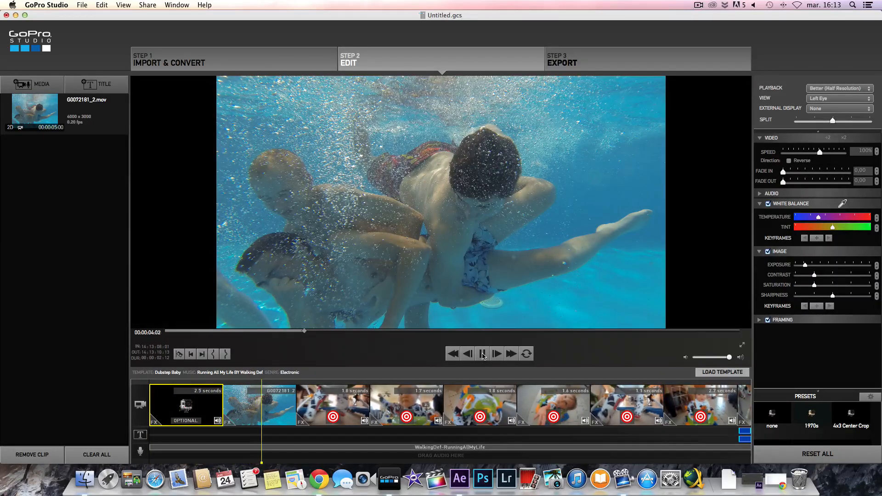
click(271, 415)
click(486, 354)
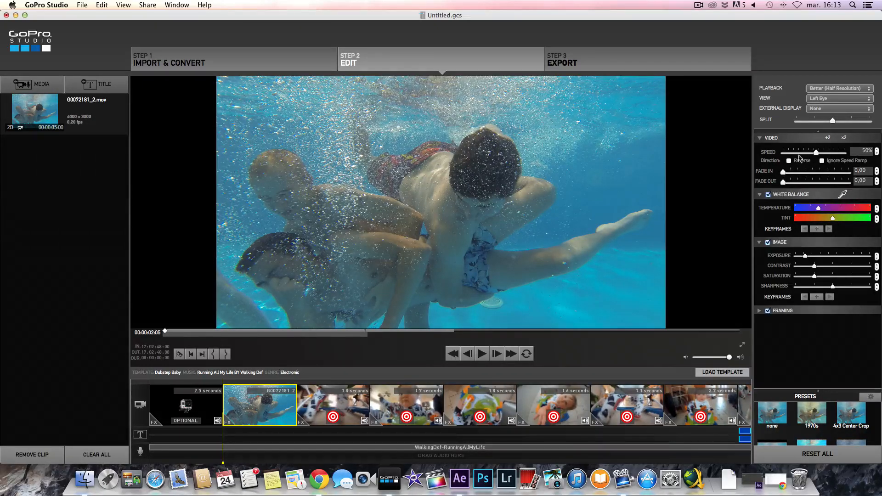
Step: Set the photo clip's speed to 21%, preview it, and lower the speed further to -18%
drag(817, 155, 812, 156)
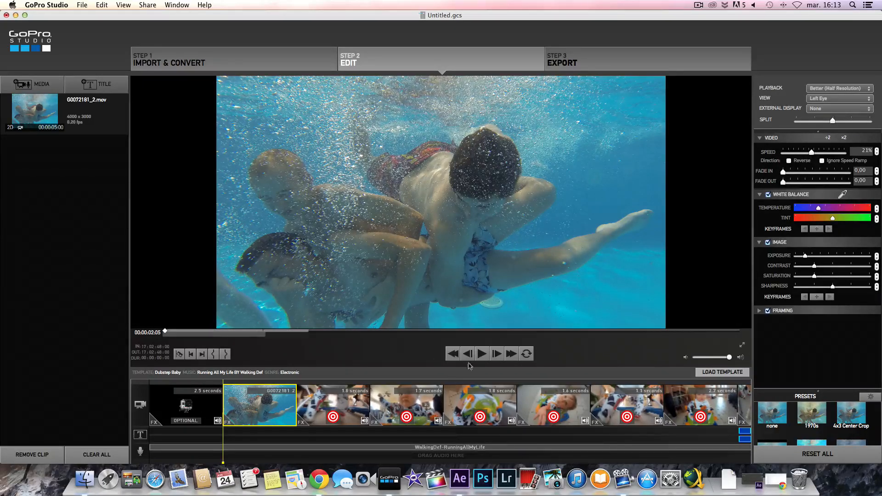
click(483, 355)
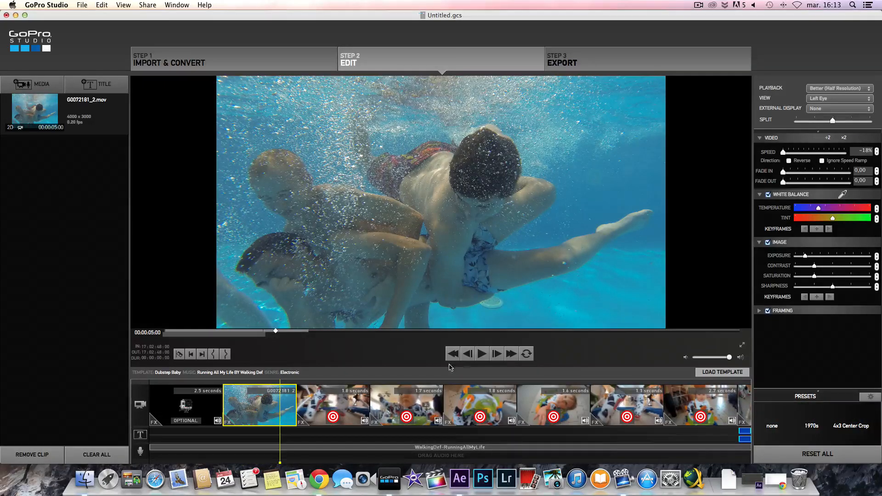
click(303, 405)
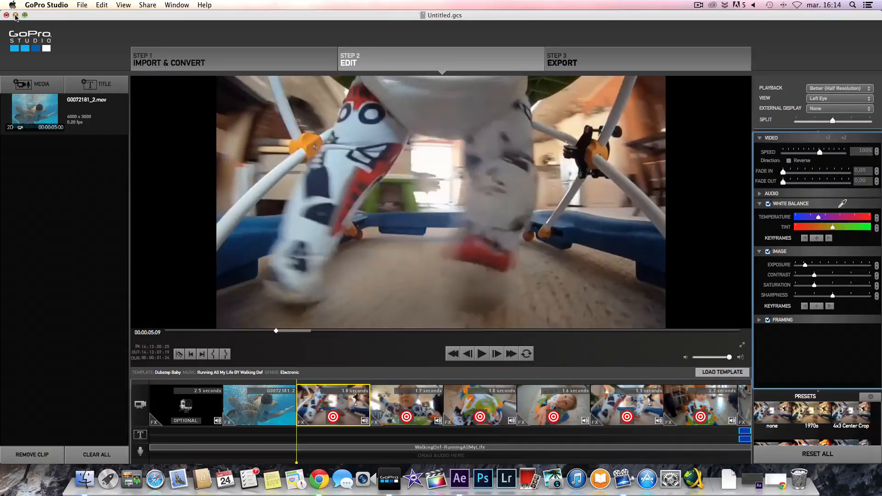
Step: Minimize the current project, switch to After Effects, and import G0072181.JPG from the pool photo folder inside GOPRO
click(15, 15)
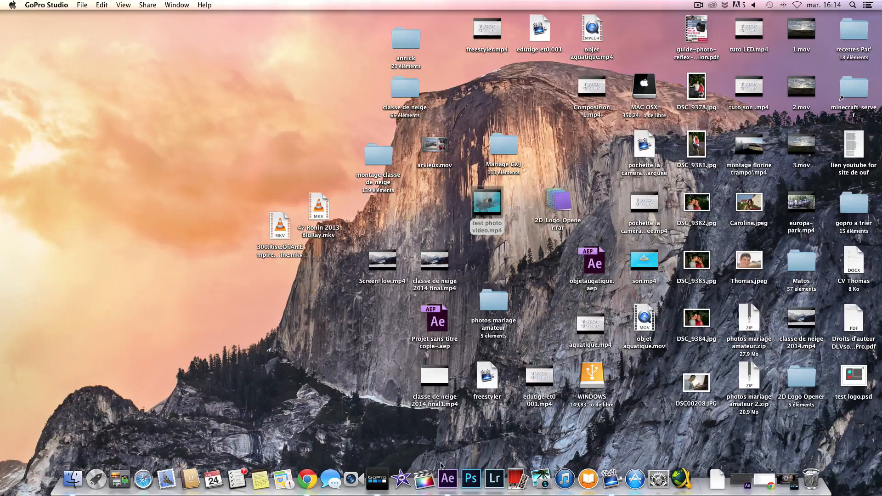
click(447, 476)
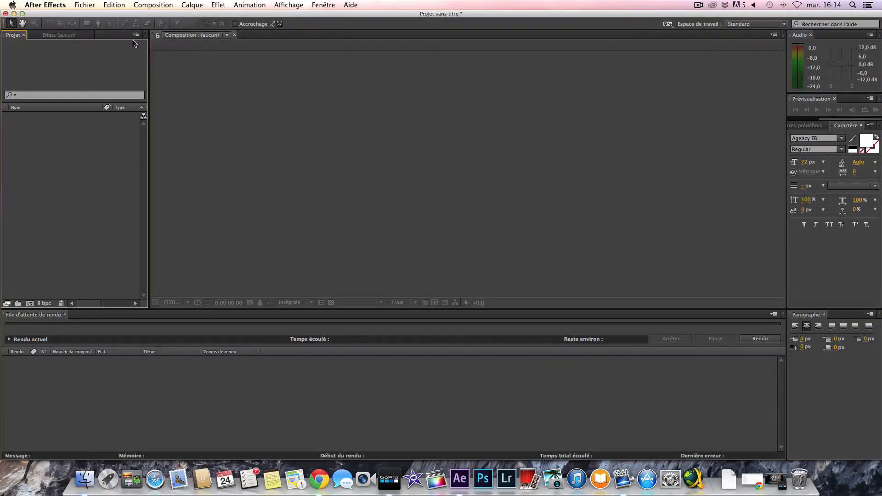
click(73, 478)
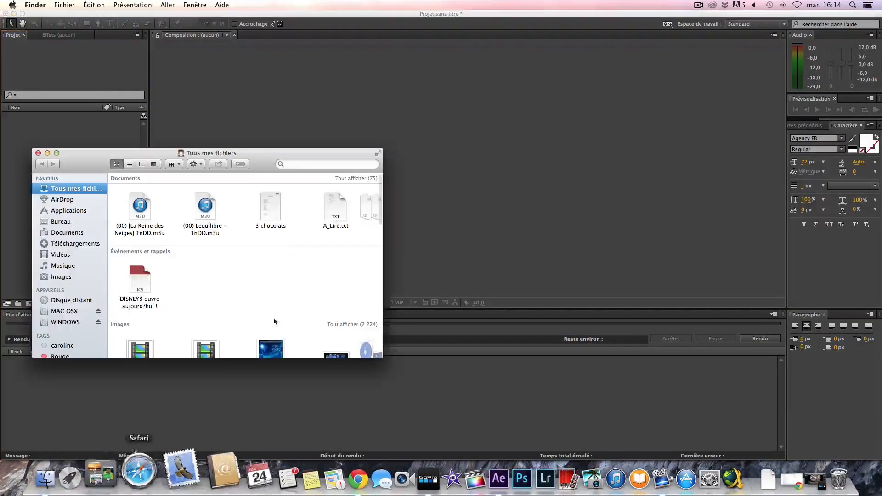
drag(275, 155, 474, 104)
click(270, 264)
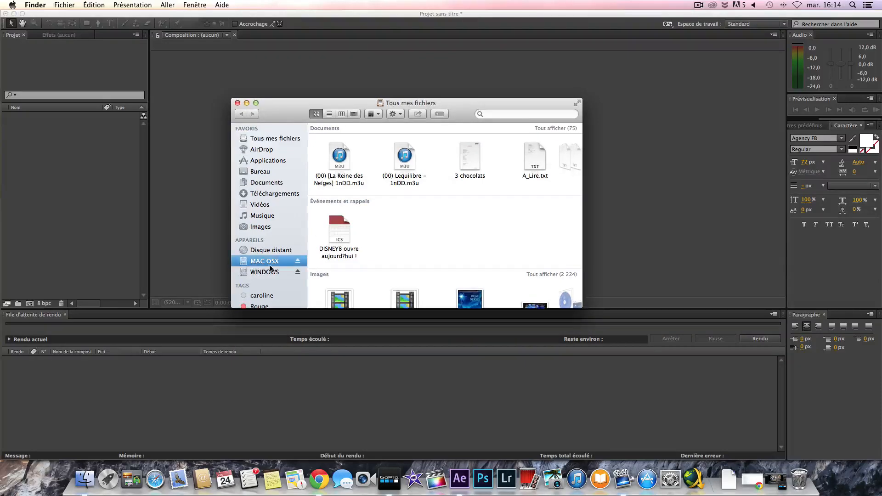
scroll(533, 238, down, 1)
double_click(561, 134)
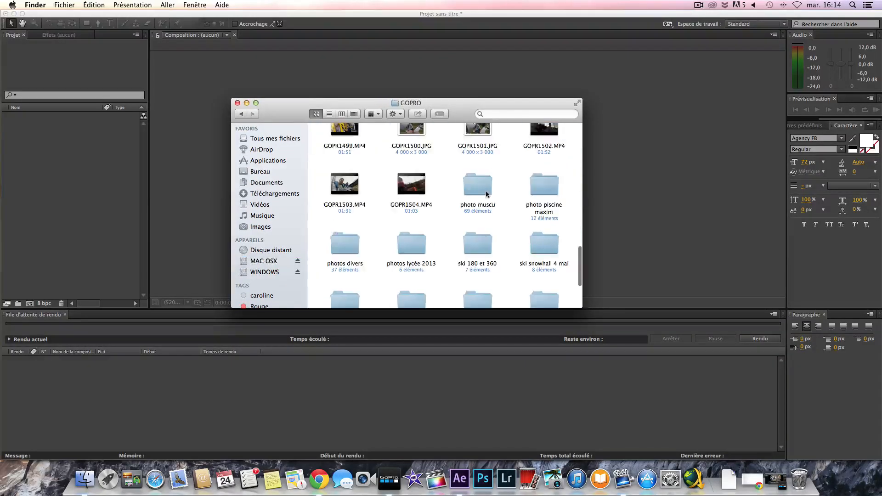
double_click(540, 185)
drag(412, 260, 41, 153)
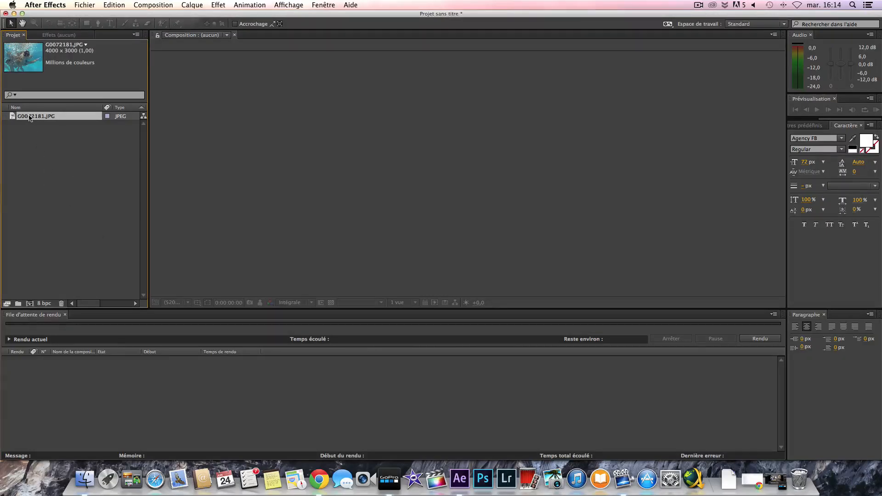
Step: Create a composition from G0072181.JPG and confirm its composition settings with a duration of 0;00;10;00
drag(29, 117, 31, 304)
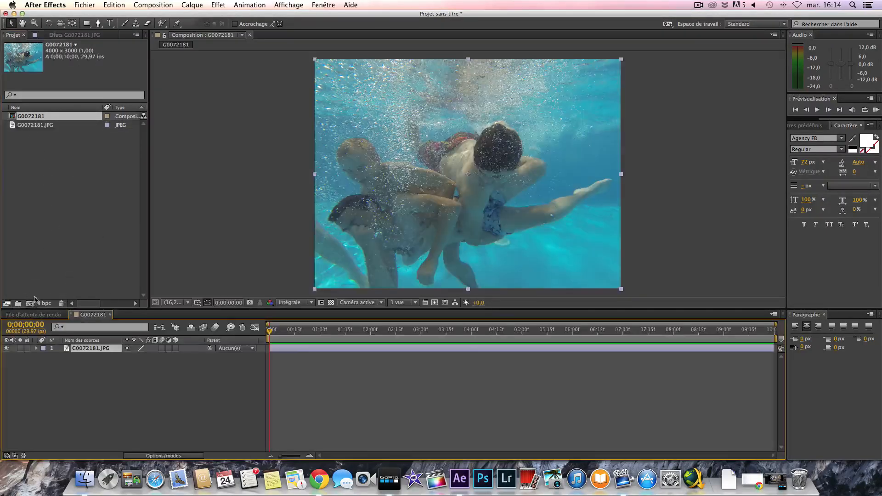
click(153, 5)
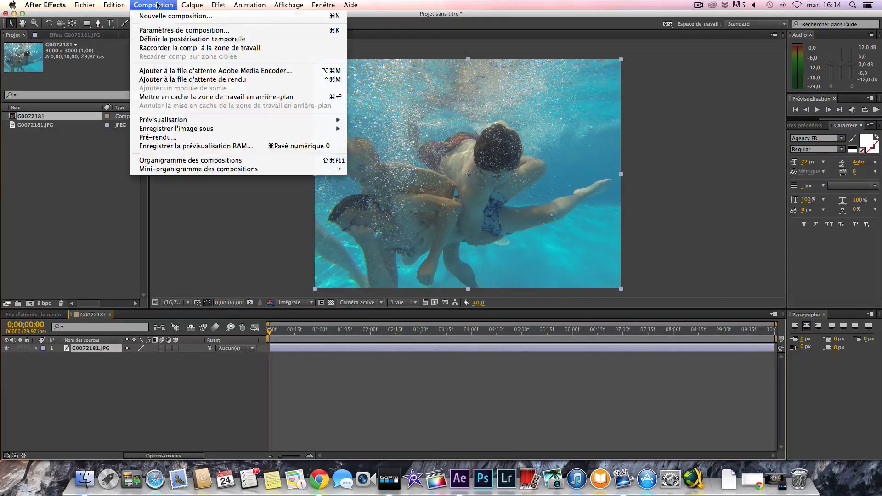
click(161, 29)
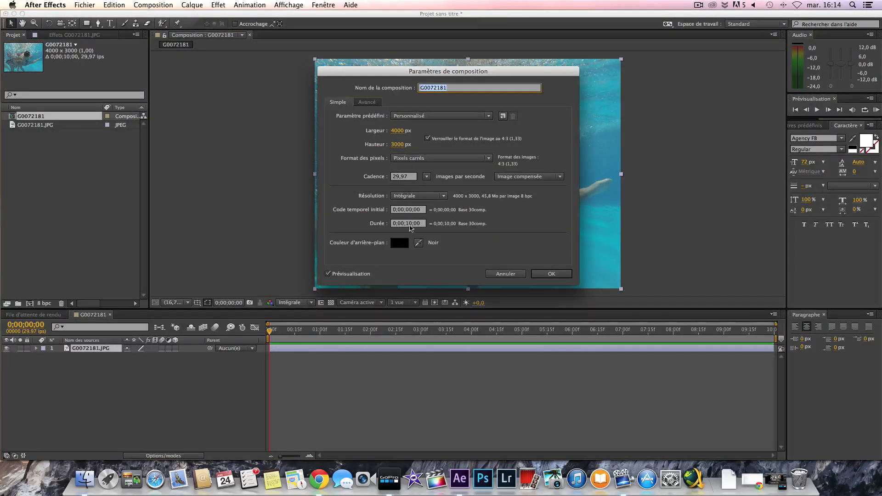
click(411, 224)
click(444, 245)
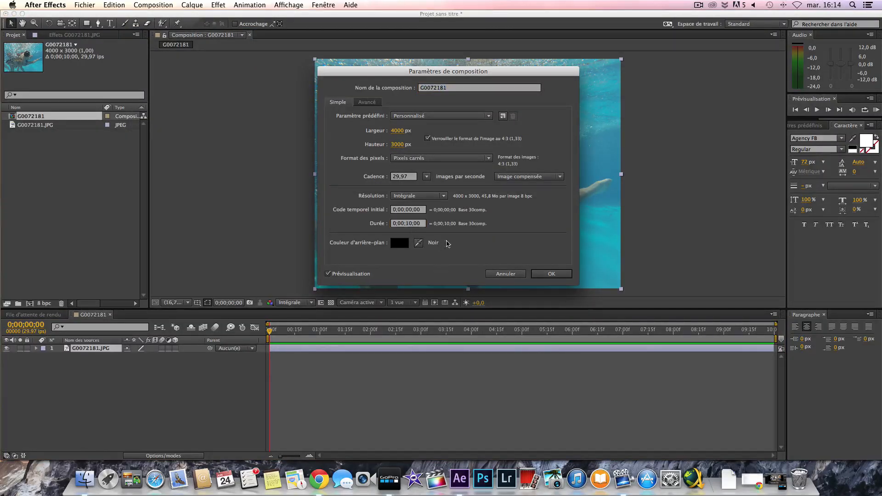
click(552, 275)
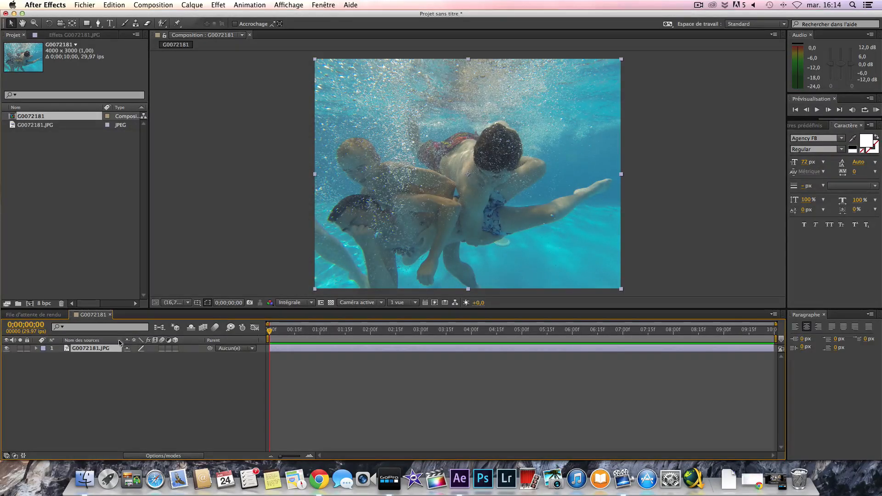
Step: Add the G0072181 composition to the render queue as a pre-render and set its output module format to H.264
click(149, 4)
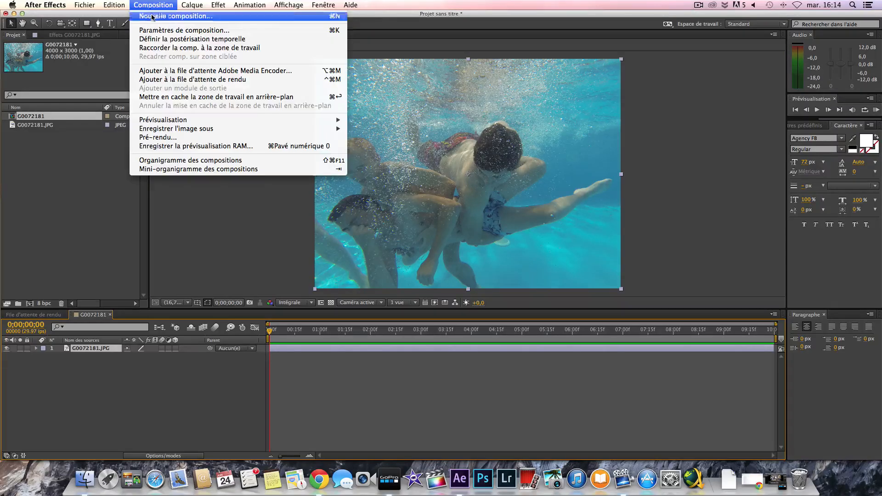
click(158, 137)
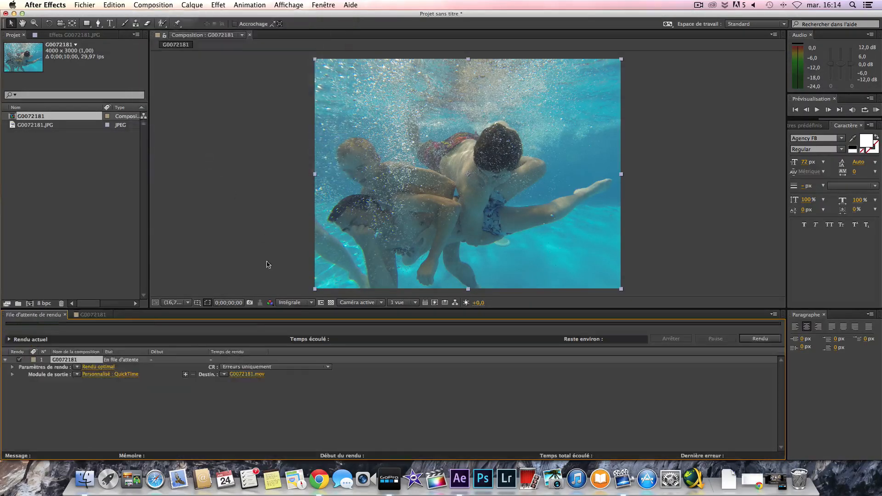
click(127, 379)
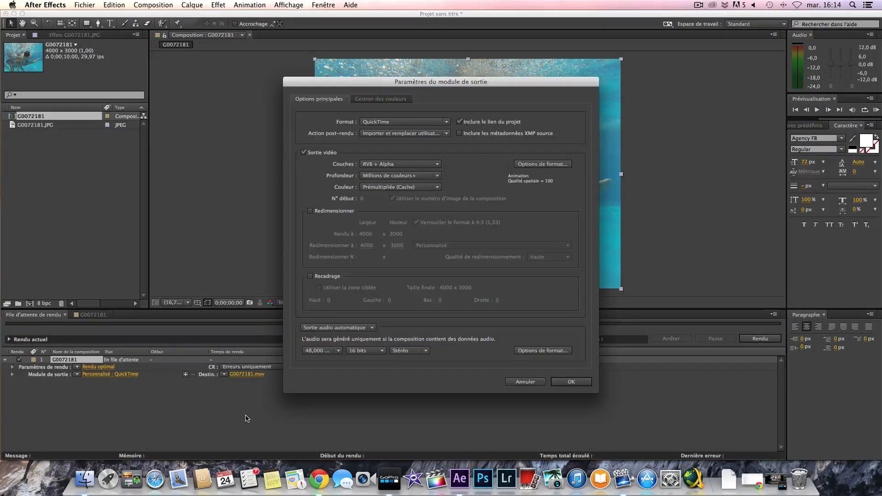
click(416, 122)
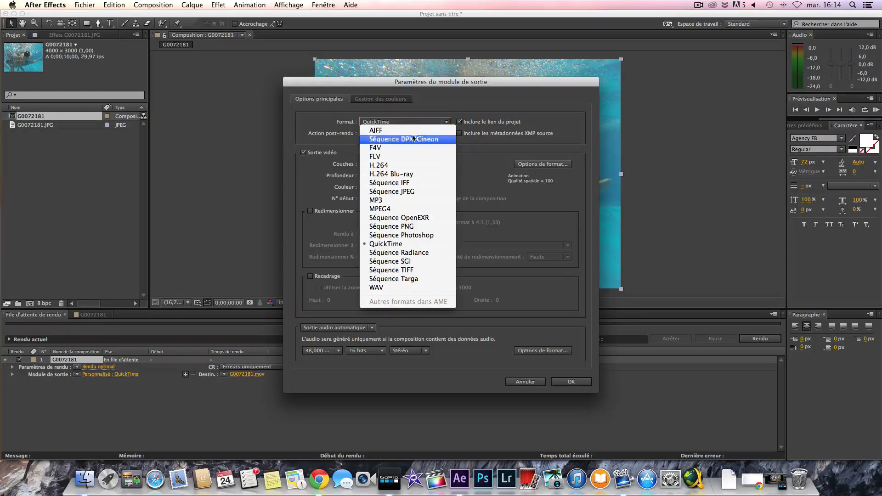
click(404, 169)
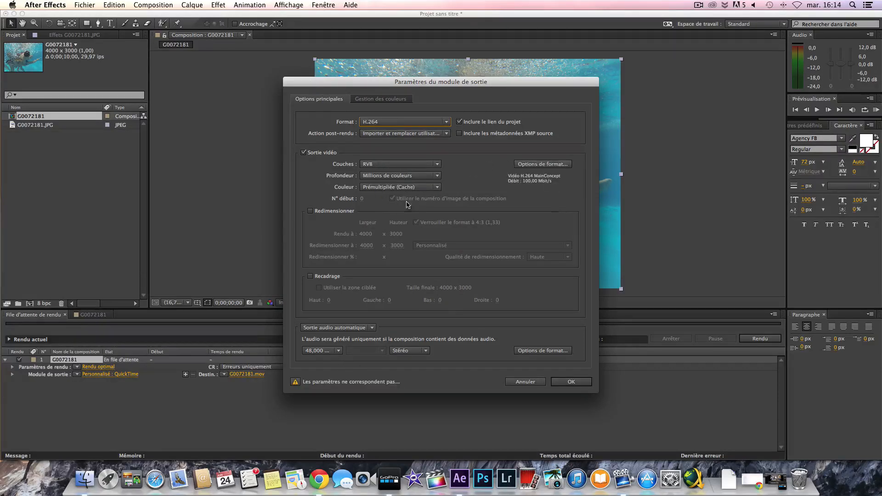
Step: Enable output resizing, set the width to 1920 and the height to 1080 with the aspect ratio locked, accept the settings, and render the composition
click(330, 212)
click(367, 245)
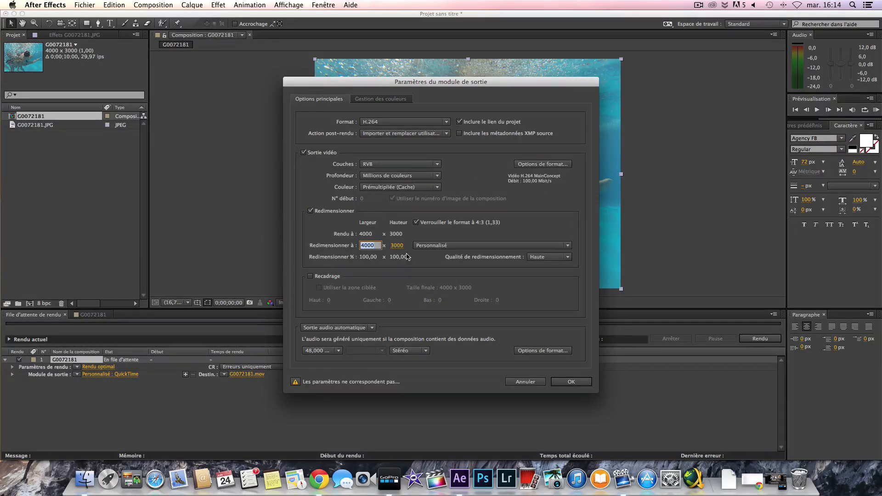
text(1920)
key(Return)
click(397, 245)
text(1)
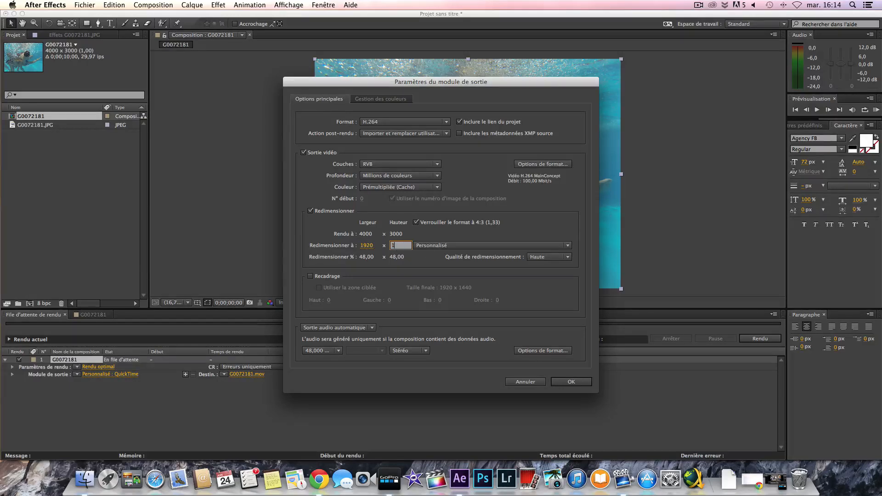
key(Return)
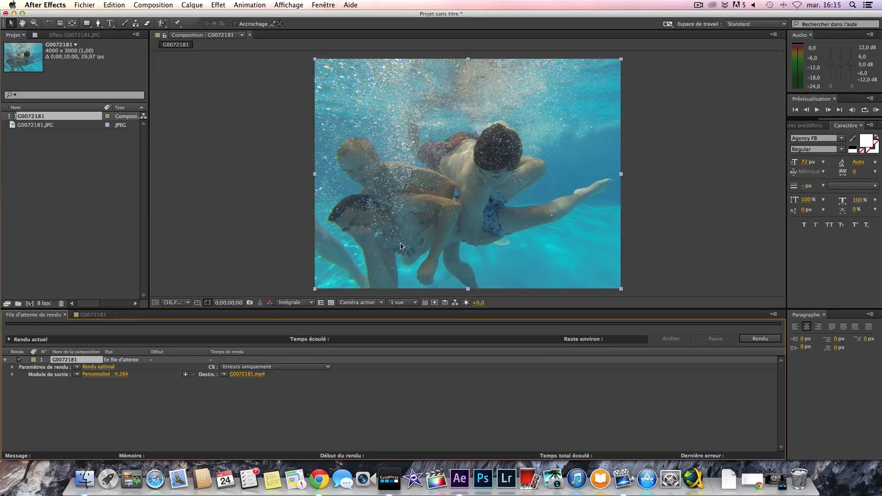
click(760, 338)
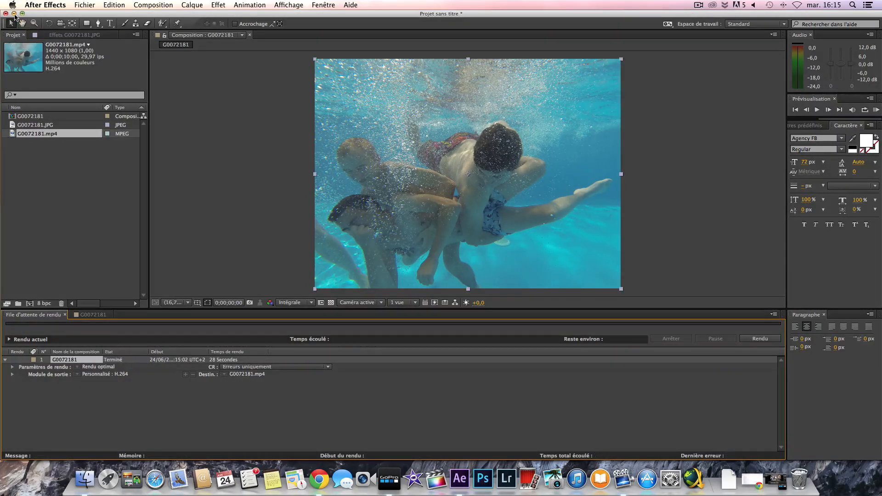
Step: Minimize After Effects, return to GoPro Studio's import and convert stage, and import the rendered G0072181.mp4 from the desktop
click(13, 14)
click(239, 97)
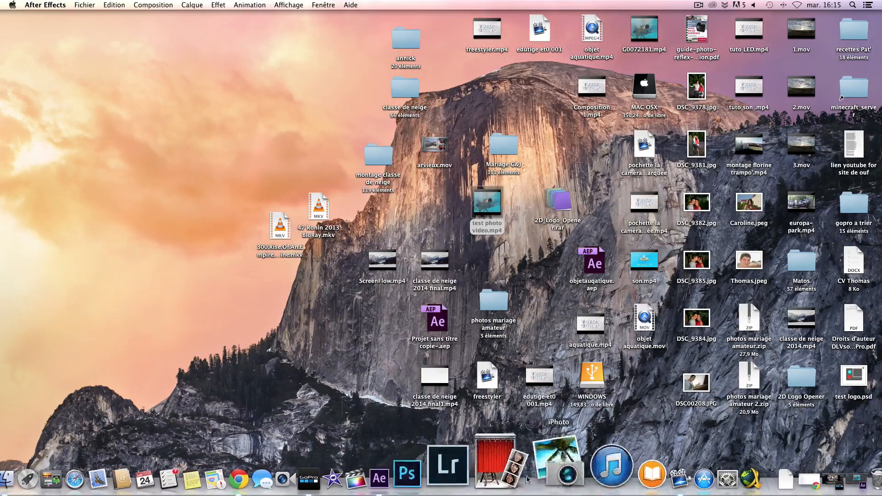
click(366, 467)
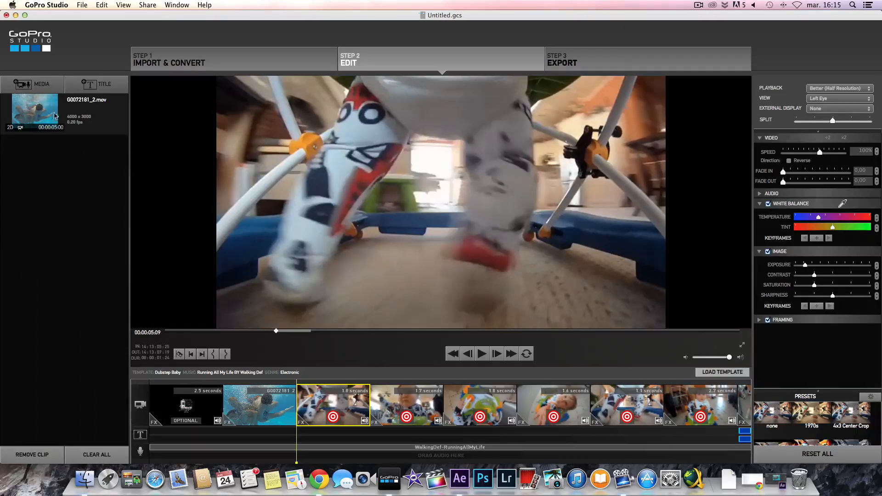
click(183, 68)
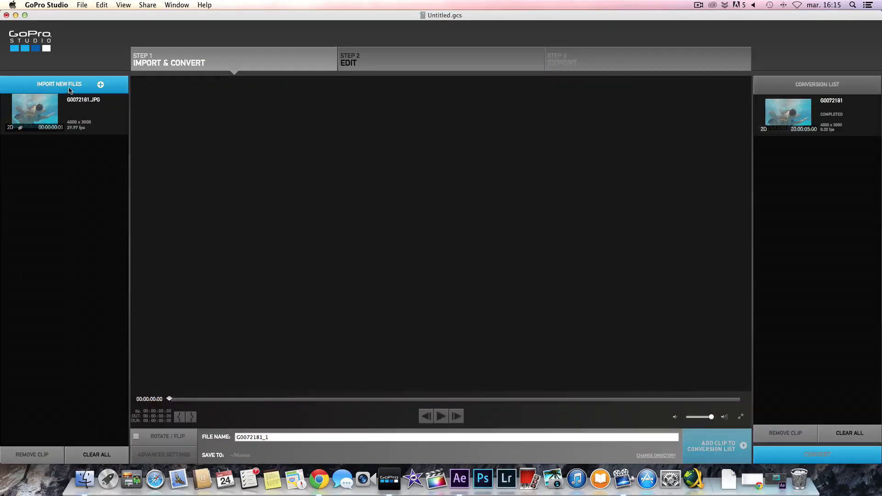
key(F11)
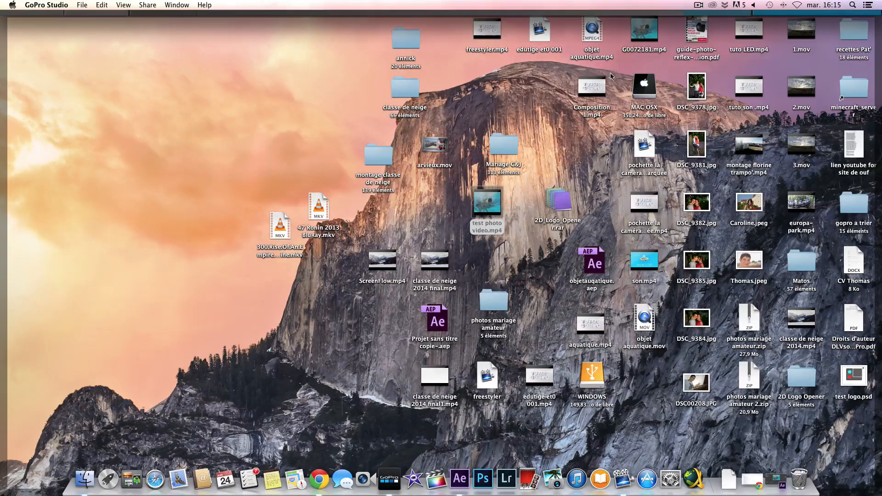
mouse_move(599, 94)
drag(644, 31, 56, 206)
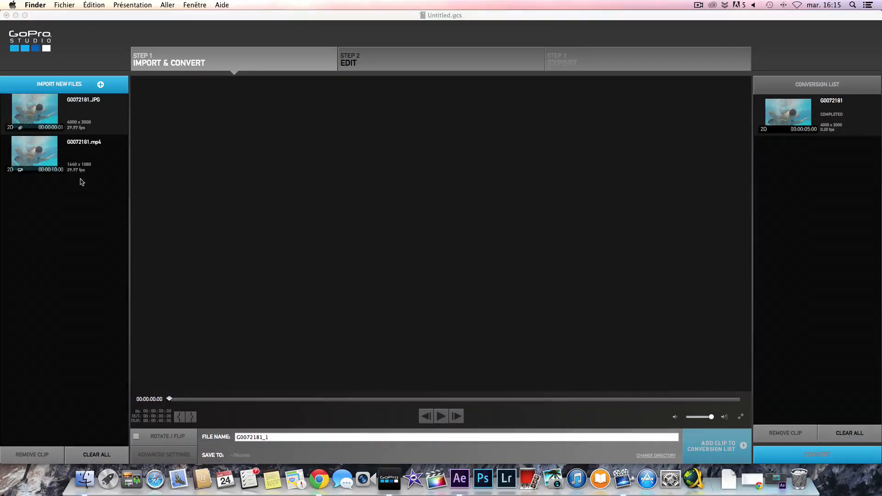
Step: Add G0072181.mp4 to the conversion list under the name G0072181_1 and convert it
click(71, 154)
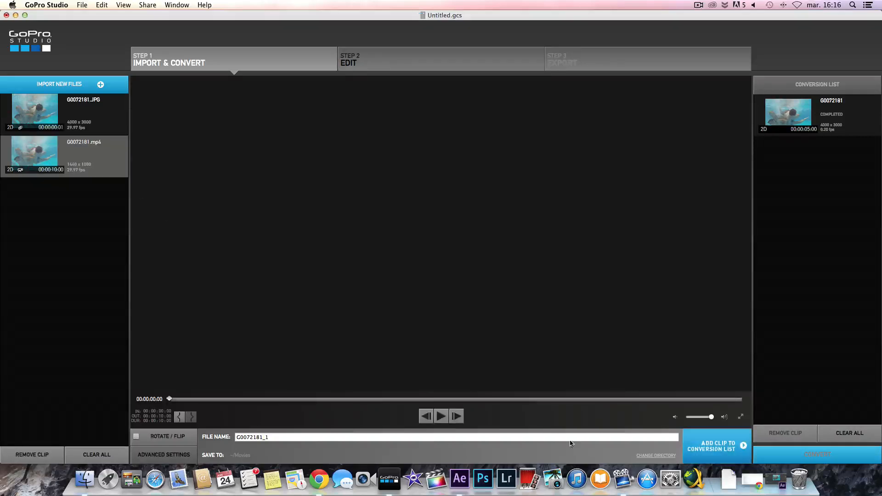
click(709, 437)
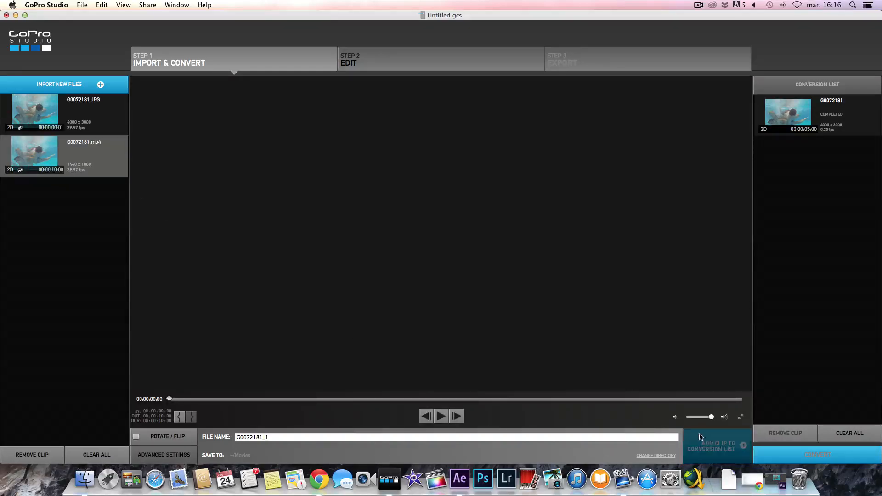
click(825, 453)
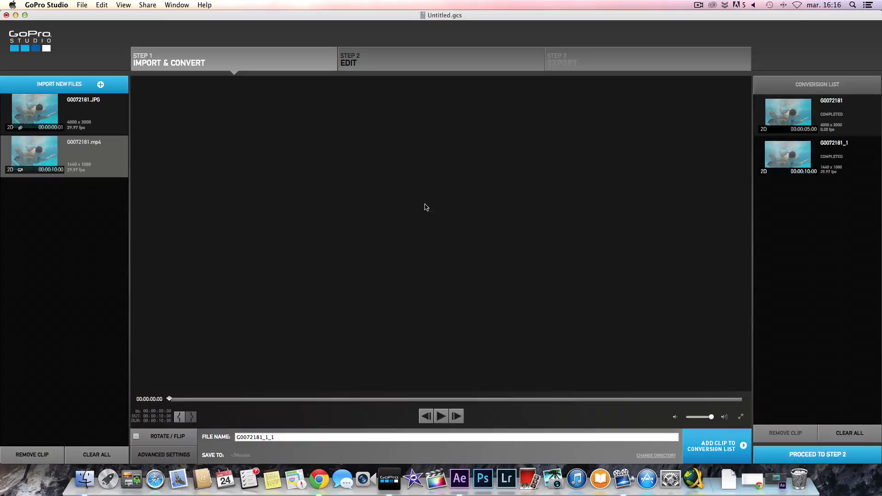
Step: Replace the 1.7-second storyboard clip with G0072181_1_2.mov in the edit stage, and preview the sequence from the clip before it
click(391, 51)
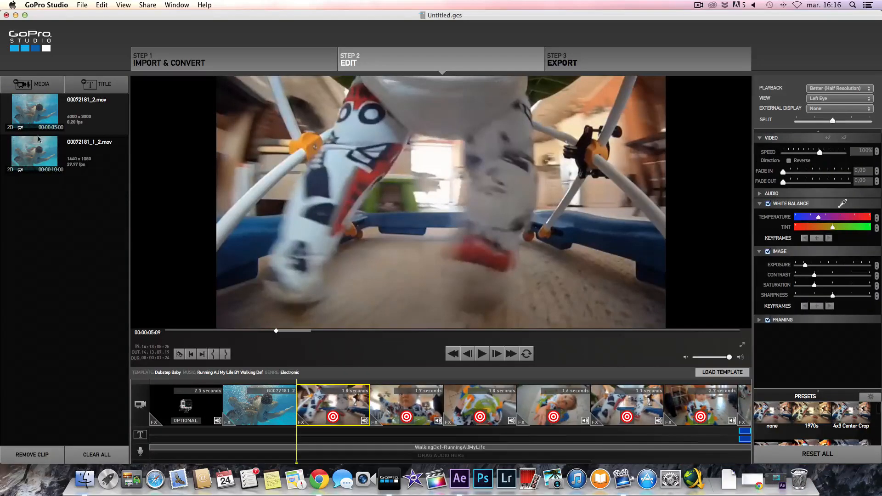
drag(55, 152, 373, 402)
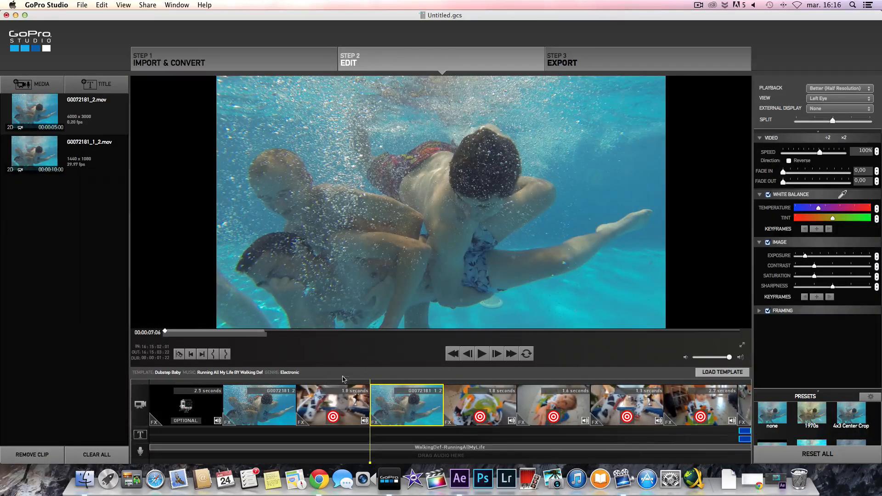
click(328, 385)
click(482, 353)
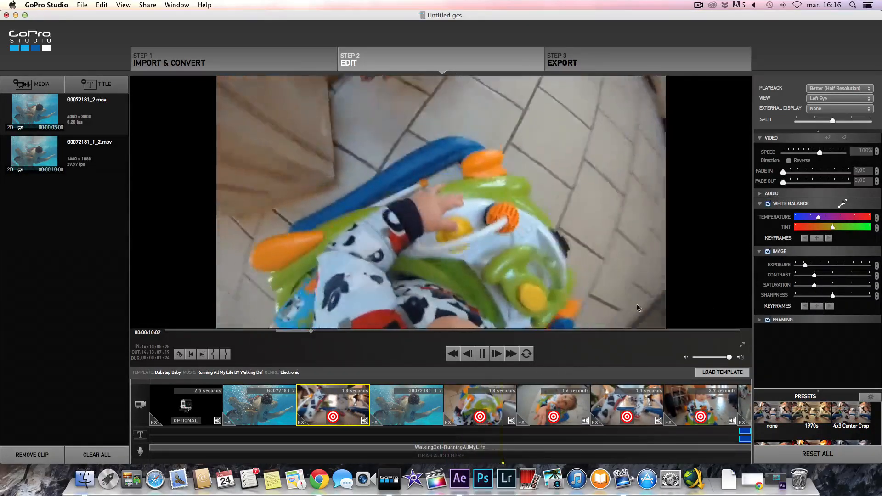
click(480, 354)
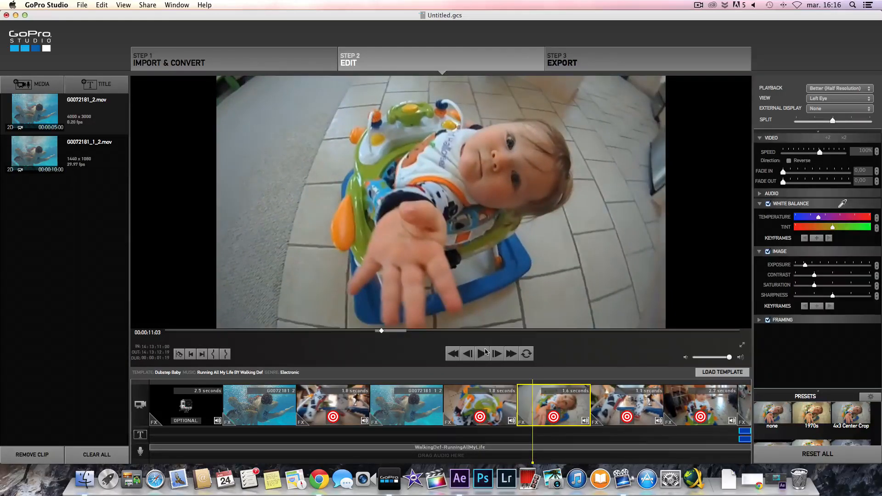